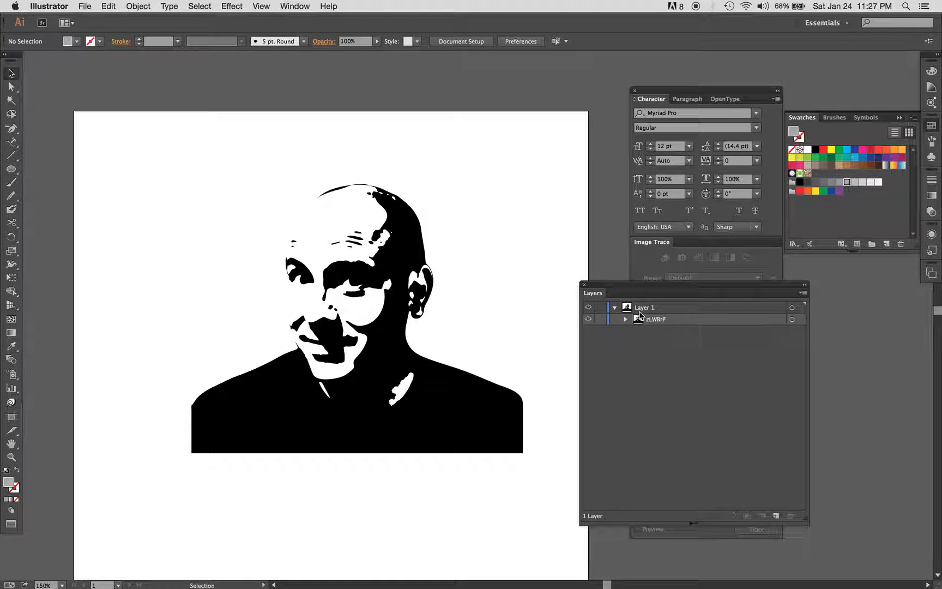
Move the traced portrait slightly left and down on the artboard.
left_click(436, 395)
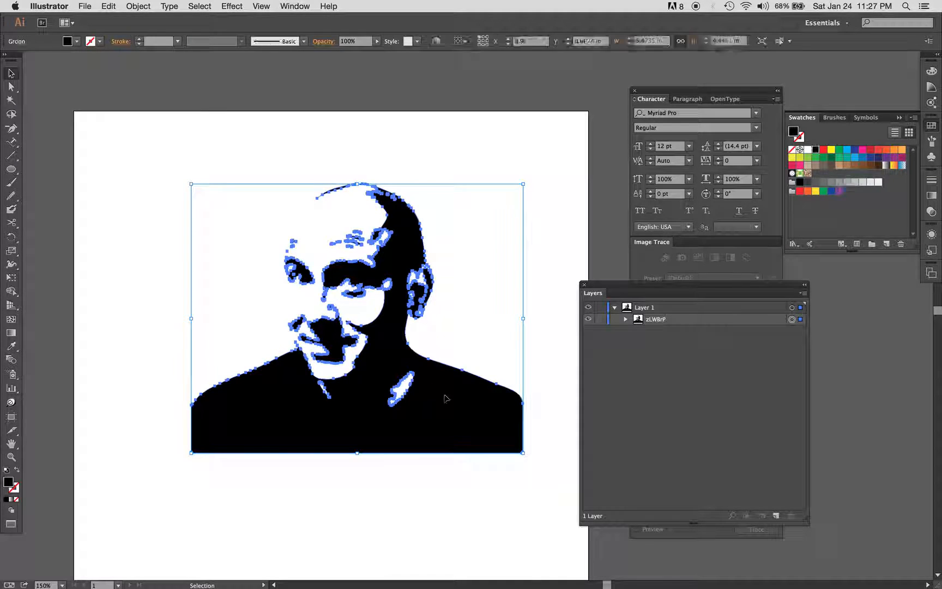
left_click_drag(436, 403, 418, 416)
left_click(458, 487)
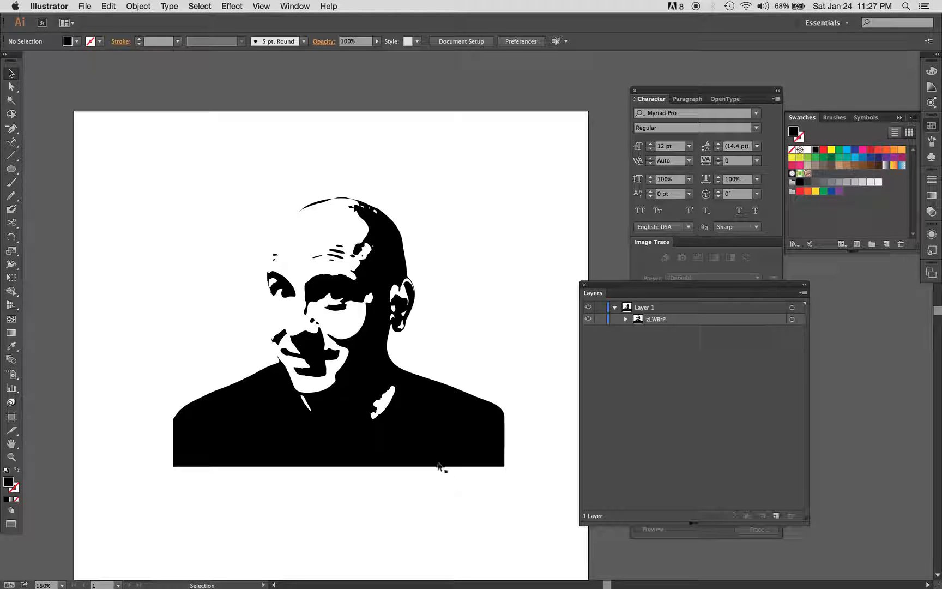
Draw a circle about 5.15 in in diameter around the portrait's head and chest and nudge it slightly left.
left_click(11, 169)
left_click_drag(336, 323, 208, 167)
key("Left")
key("Left")
Fill the circle with dark gray and send it behind the portrait.
key("i")
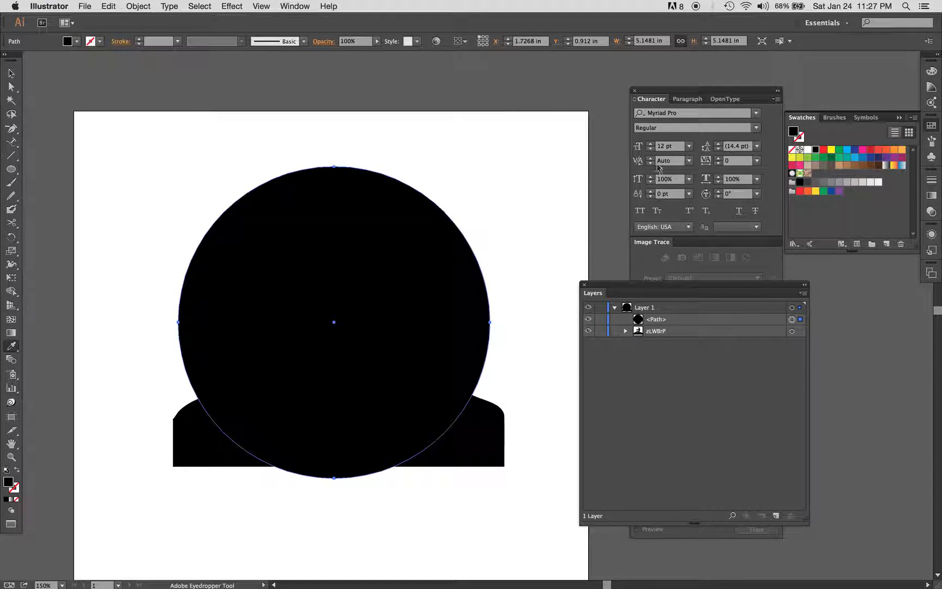
left_click(823, 181)
key("ctrl+shift+bracketleft")
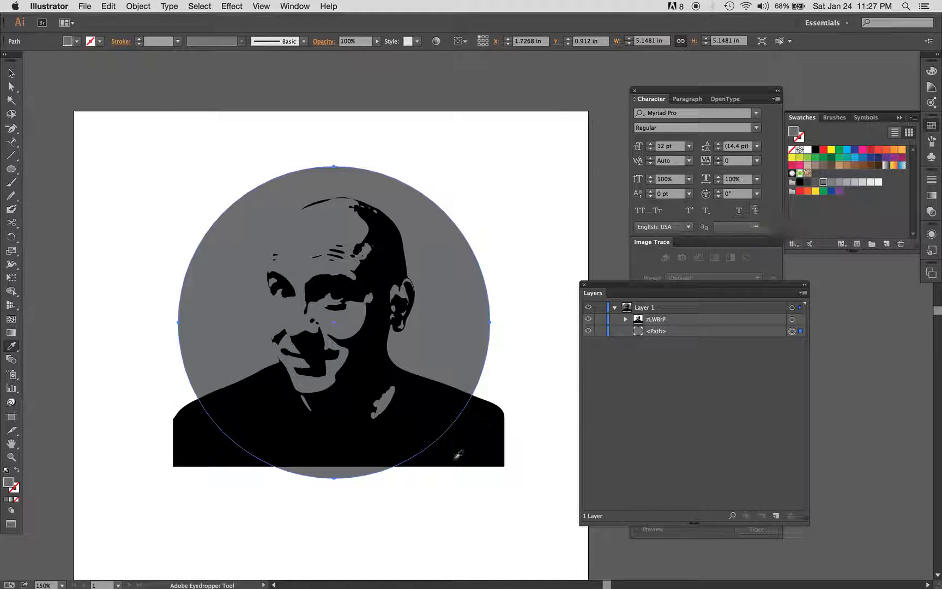
key("ctrl+shift+a")
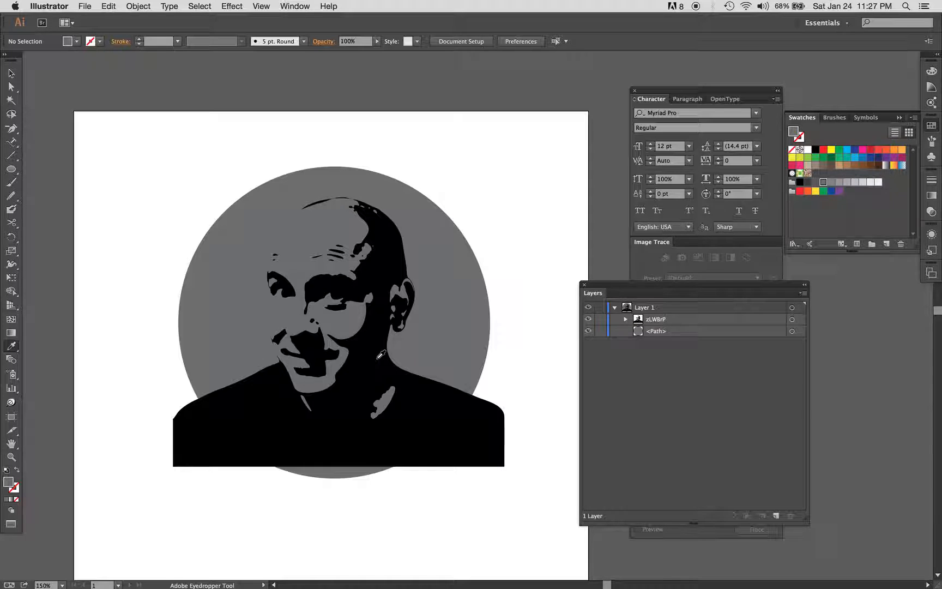
Try an inverted color scheme with a light gray portrait on a black circle.
left_click(454, 418, "super")
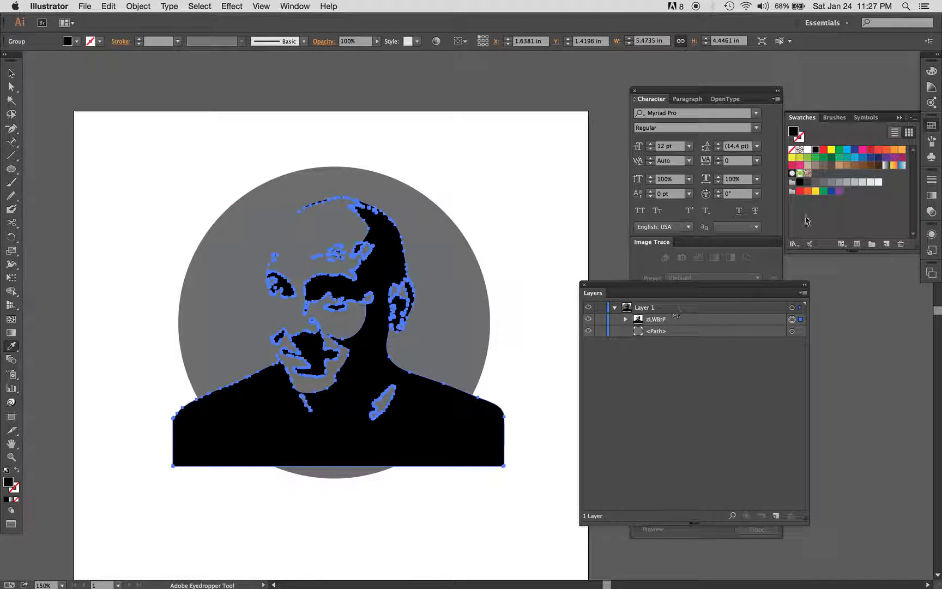
left_click(862, 182)
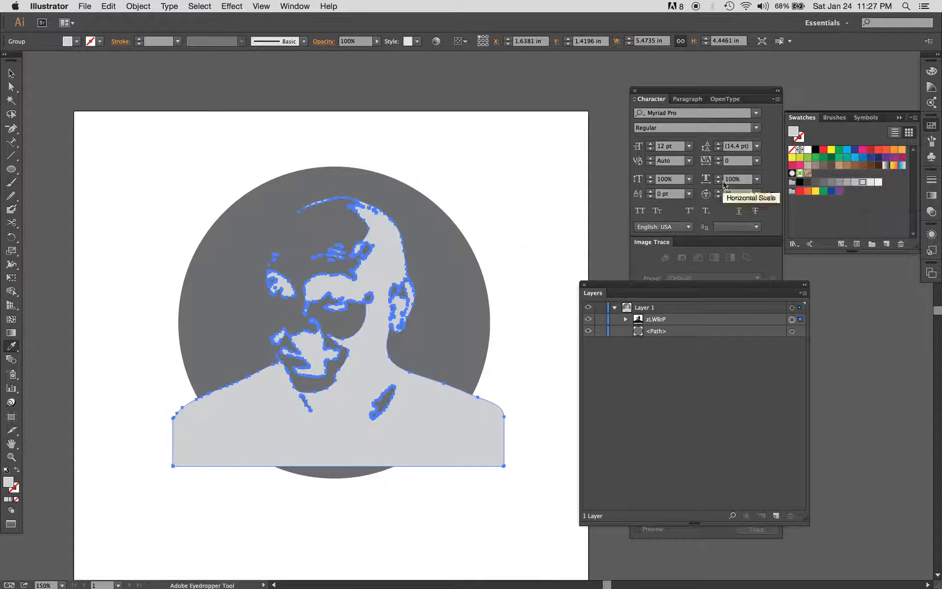
left_click(467, 277, "super")
left_click(467, 277, "super")
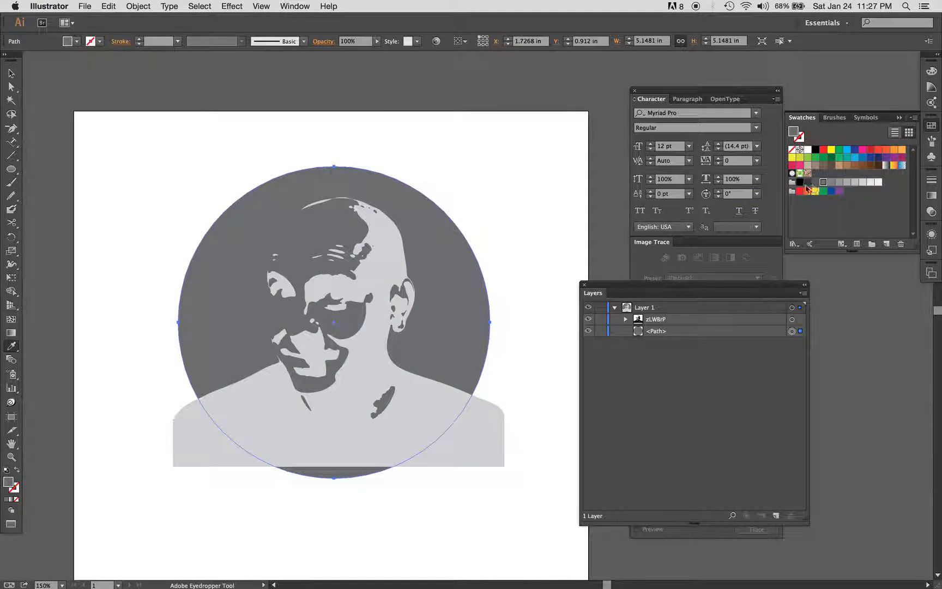
left_click(799, 182)
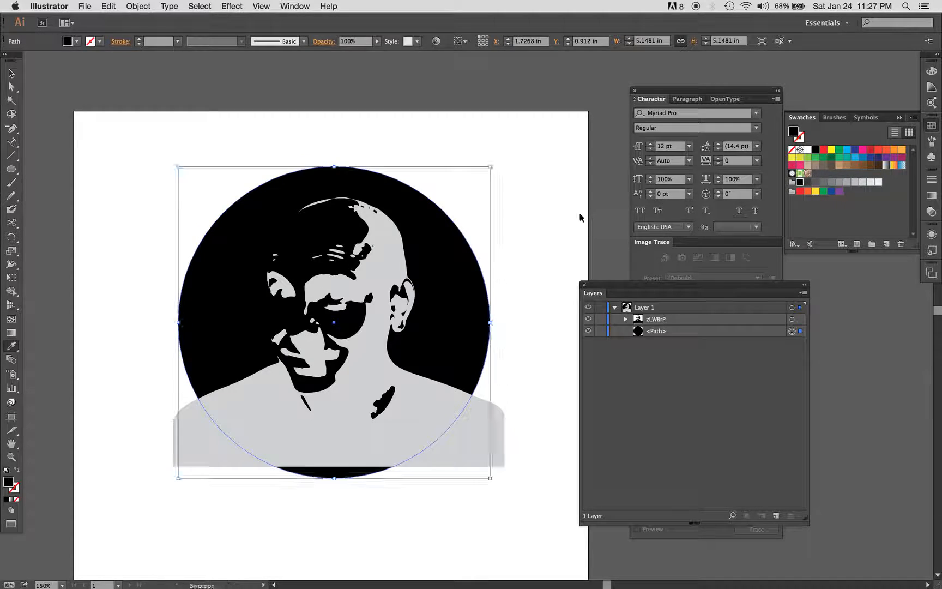
left_click(578, 217, "super")
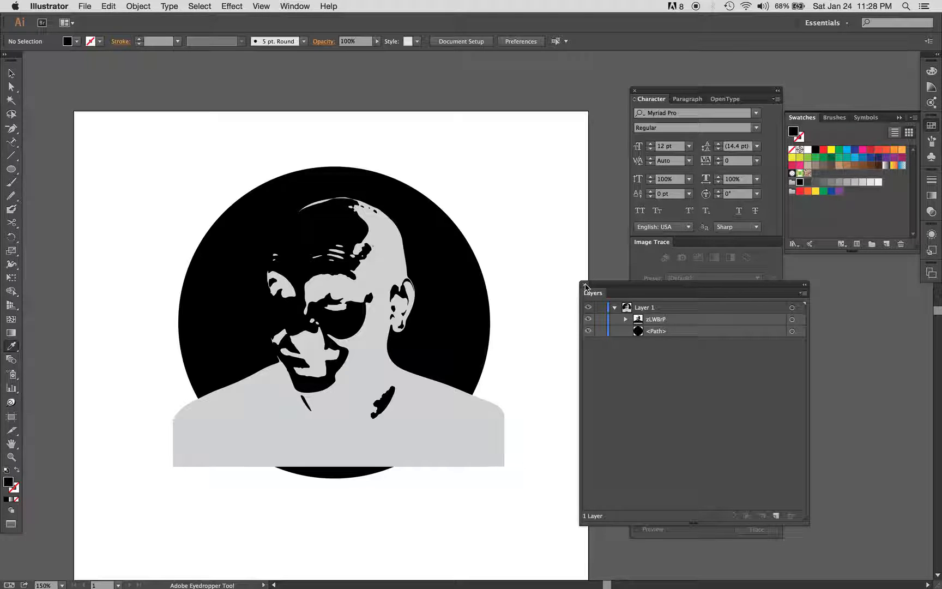
key("v")
left_click(447, 426)
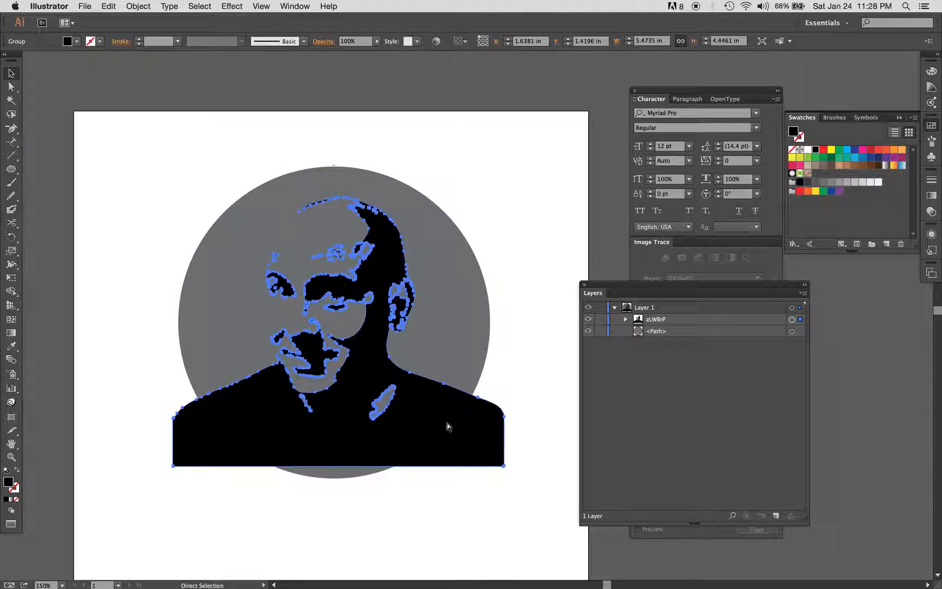
left_click(501, 382)
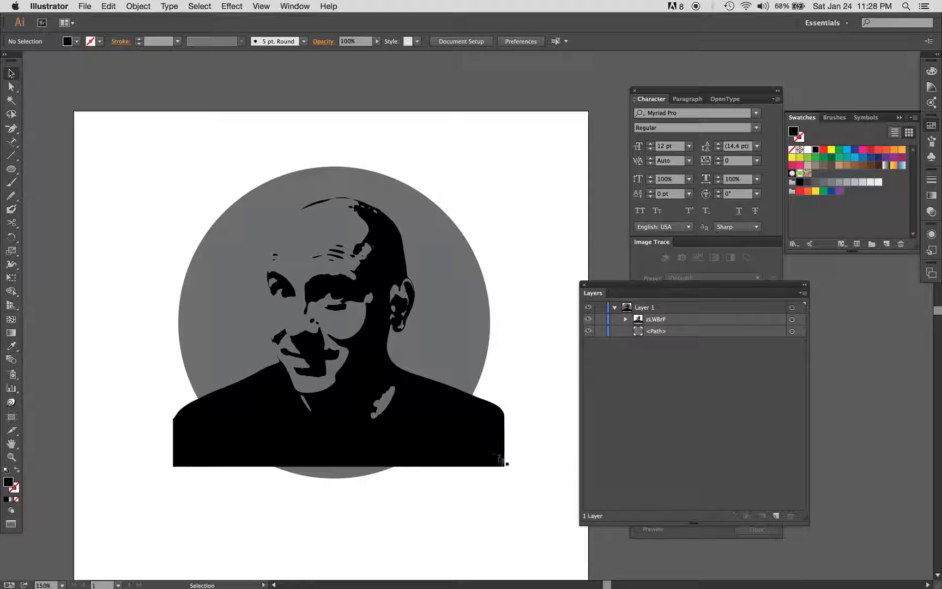
Change the background circle's fill to light gray and nudge the circle slightly right.
left_click(425, 342)
left_click(854, 182)
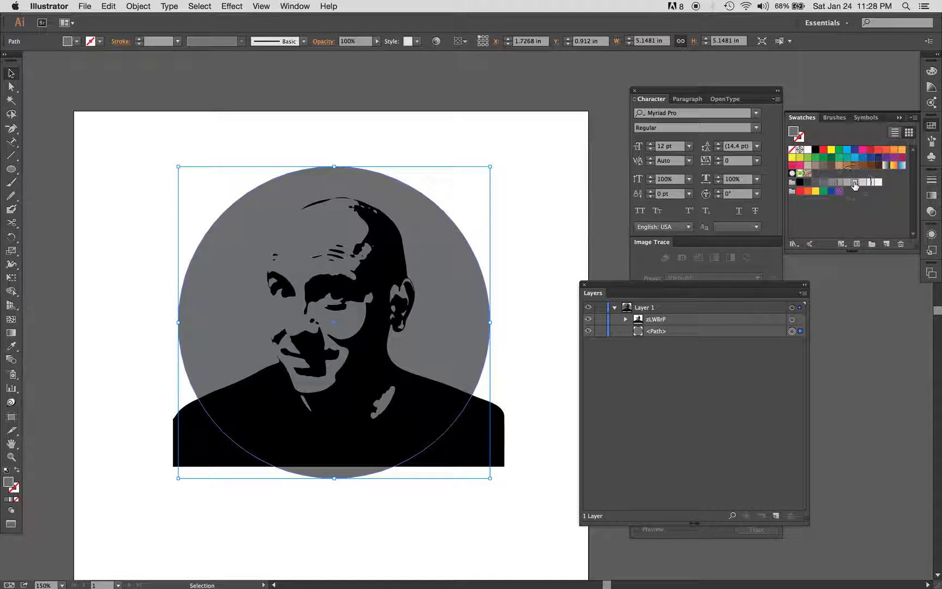
left_click(538, 395)
left_click(436, 353)
key("Right")
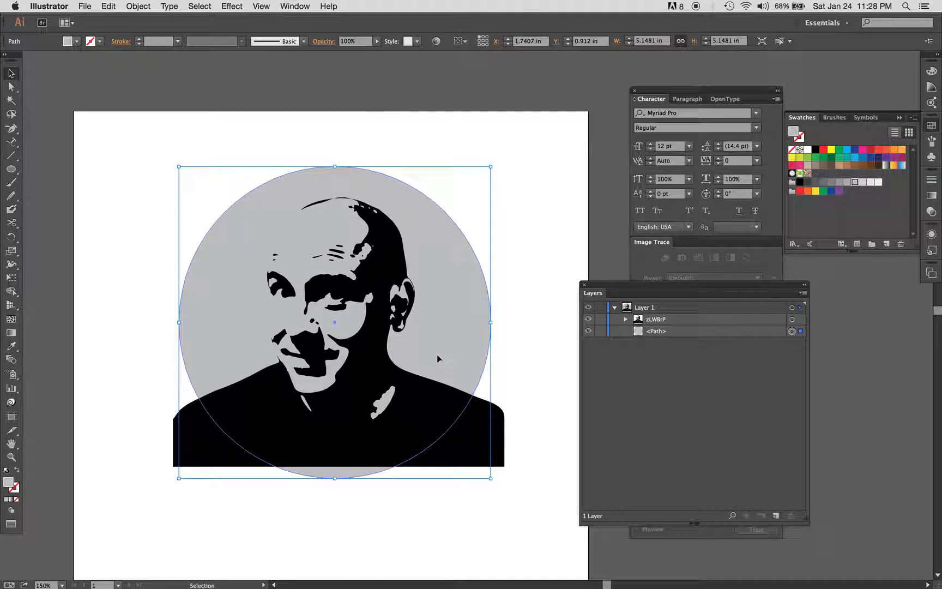
left_click(501, 248)
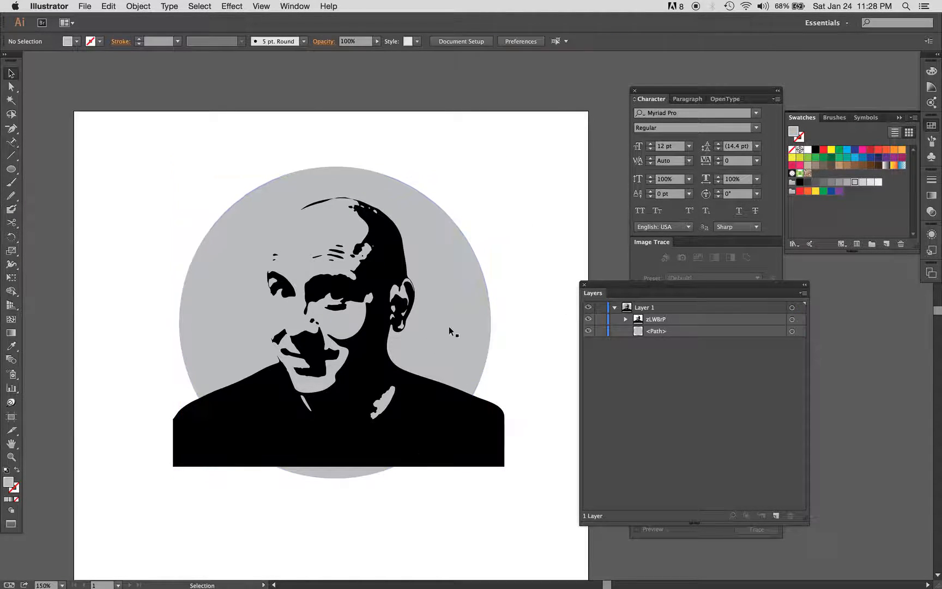
Duplicate the gray circle in place, put the copy above the portrait in the stacking order, and check it by toggling its visibility.
left_click(466, 302)
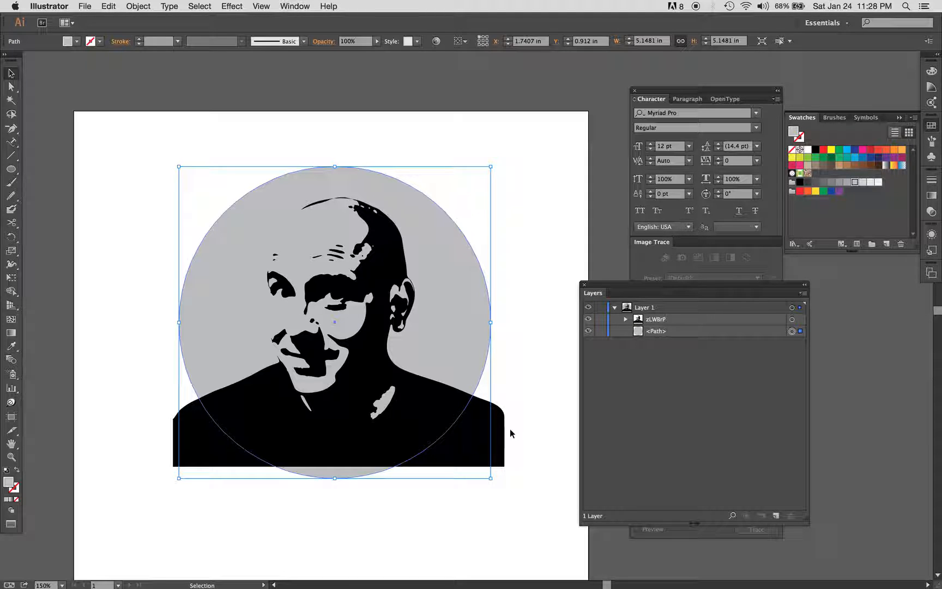
left_click(726, 333)
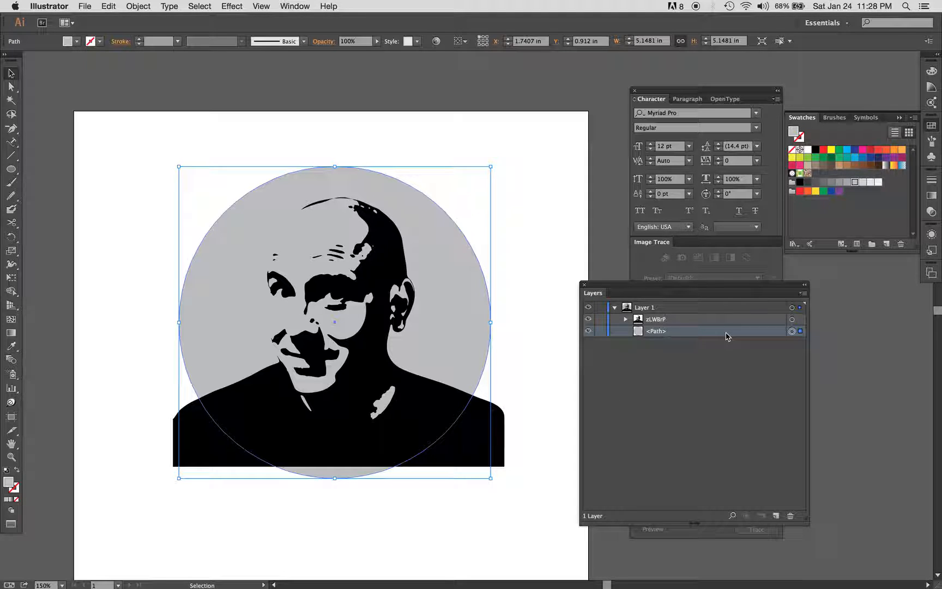
key("super+c")
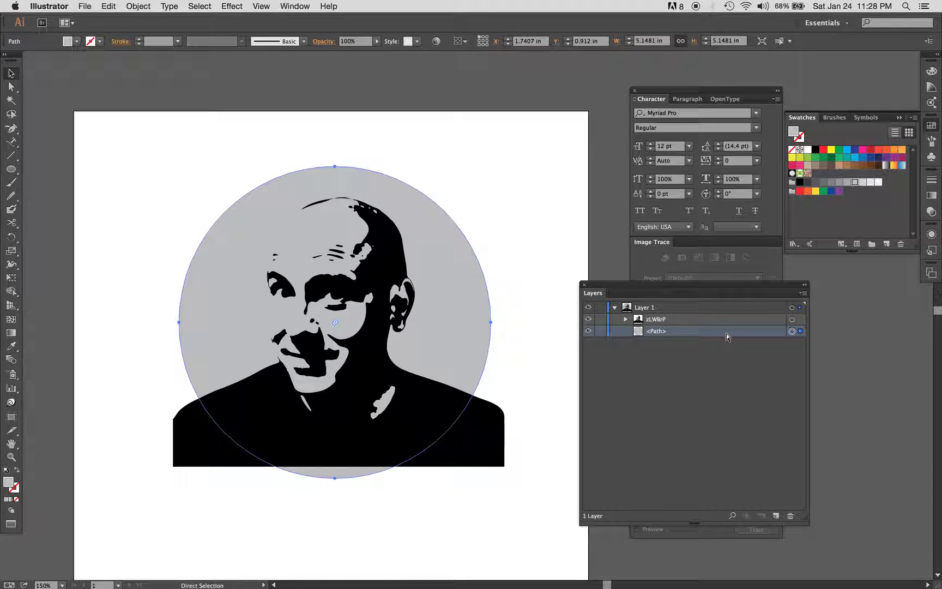
key("super+f")
mouse_move(669, 332)
left_mouse_down()
mouse_move(670, 312)
mouse_move(671, 321)
left_mouse_up()
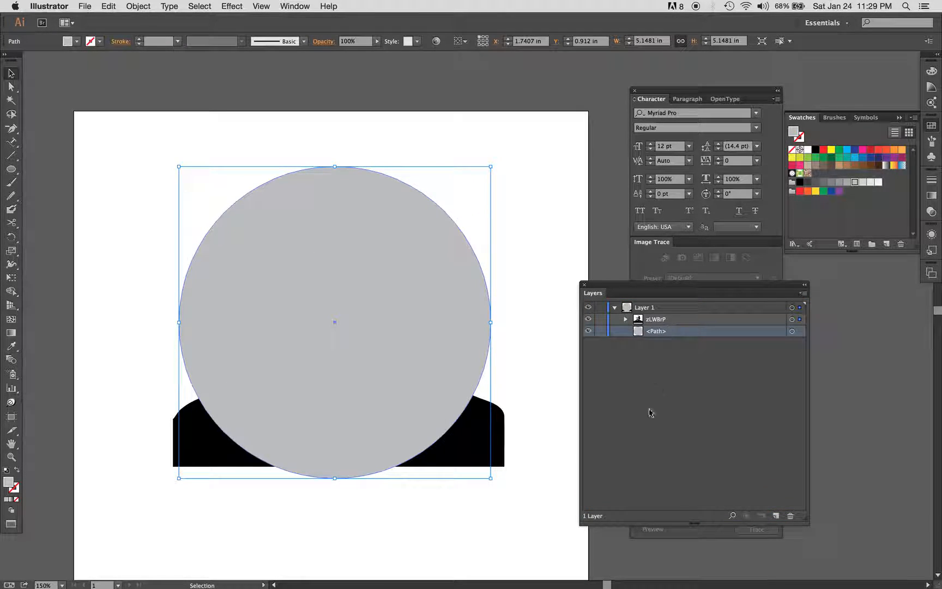
key("super+z")
left_click(681, 333)
left_click_drag(681, 331, 685, 319)
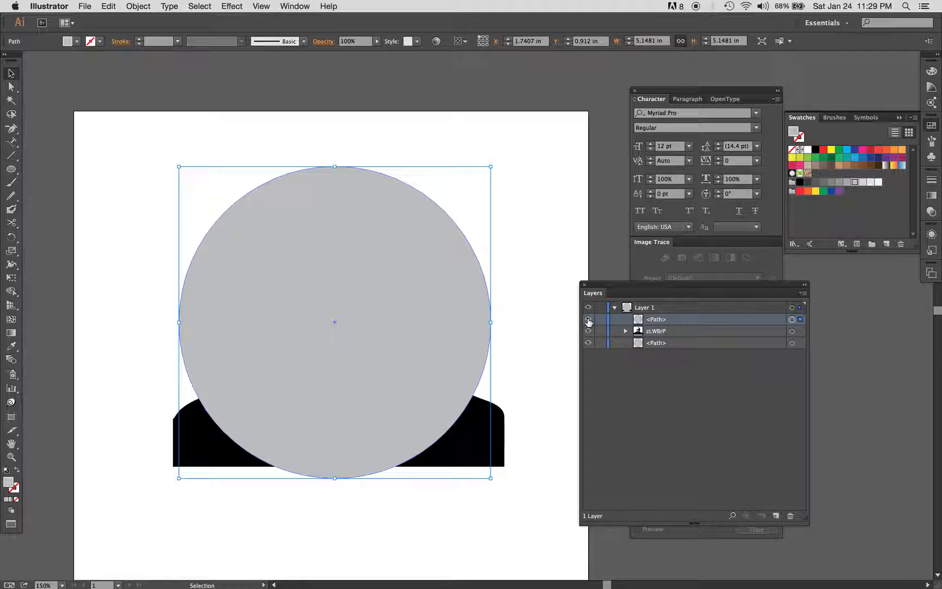
left_click(588, 322)
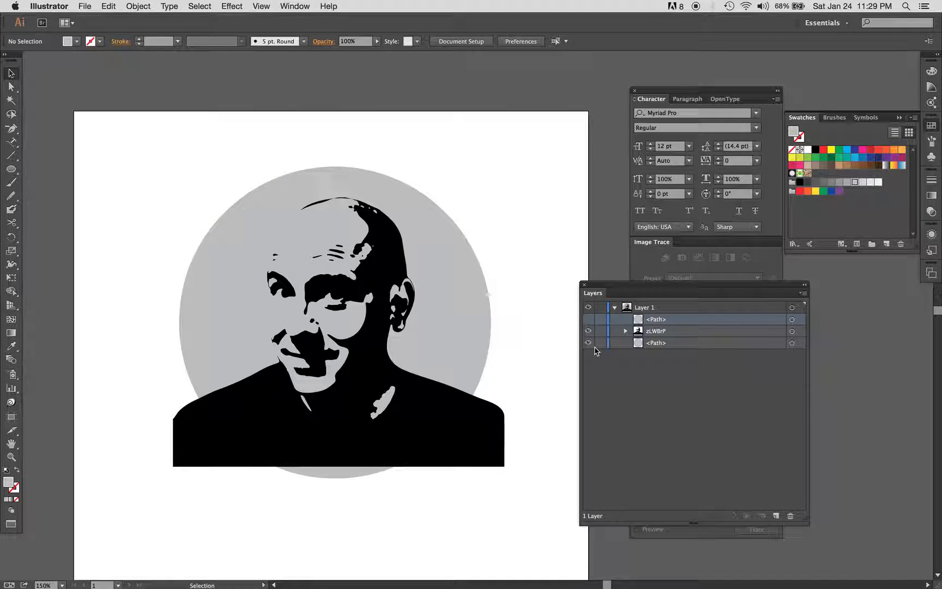
left_click(588, 319)
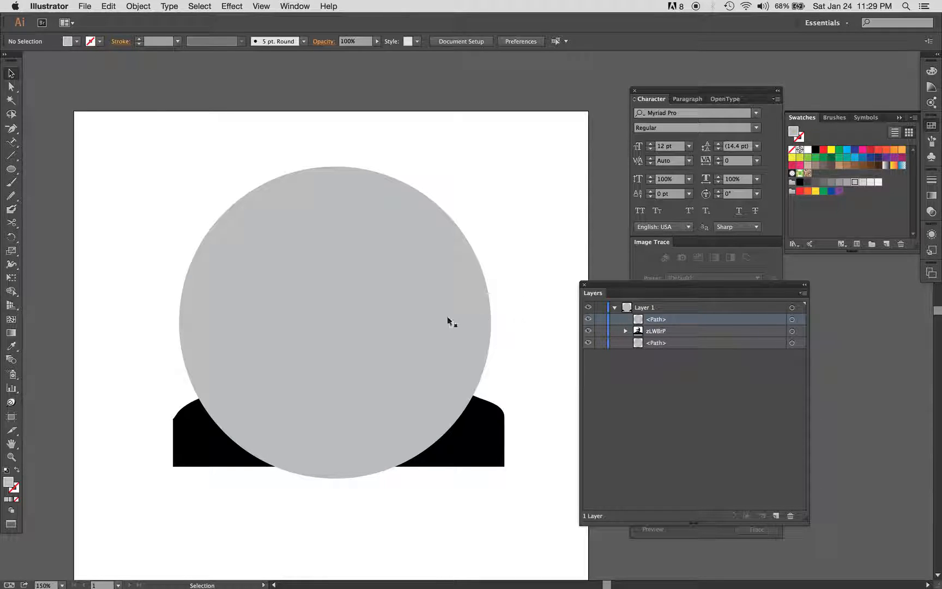
Give the top circle a red 1 pt stroke and no fill.
left_click(791, 318)
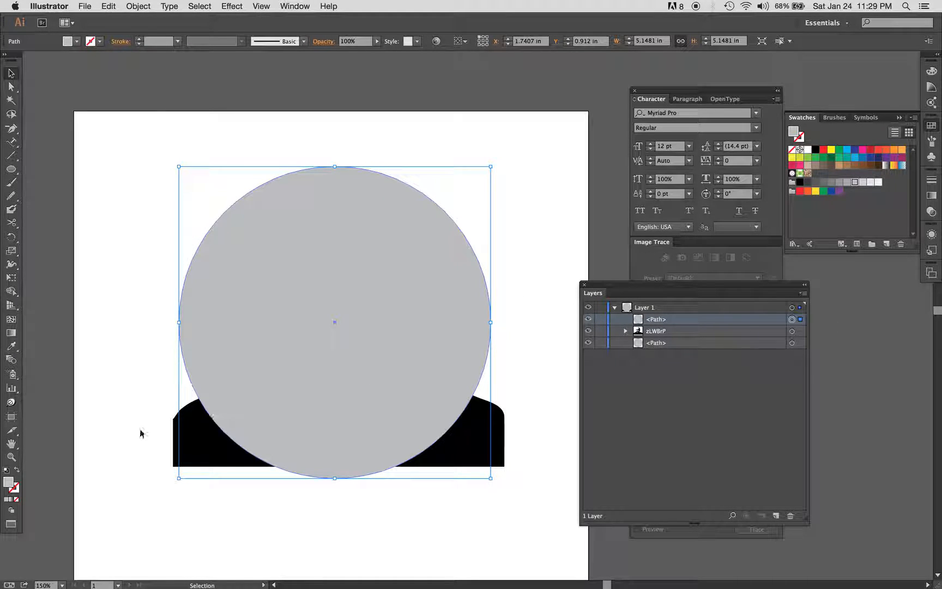
left_click(17, 471)
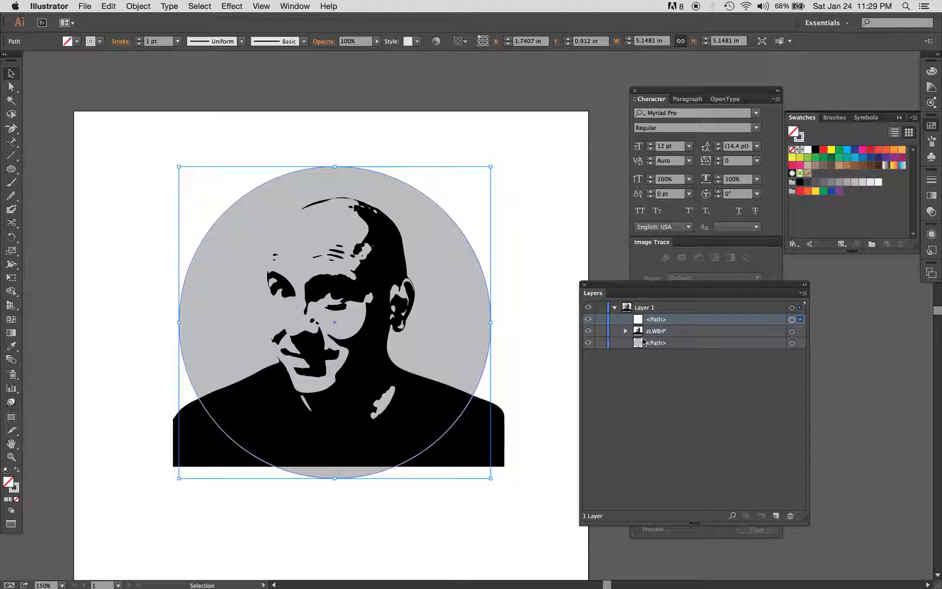
left_click(871, 149)
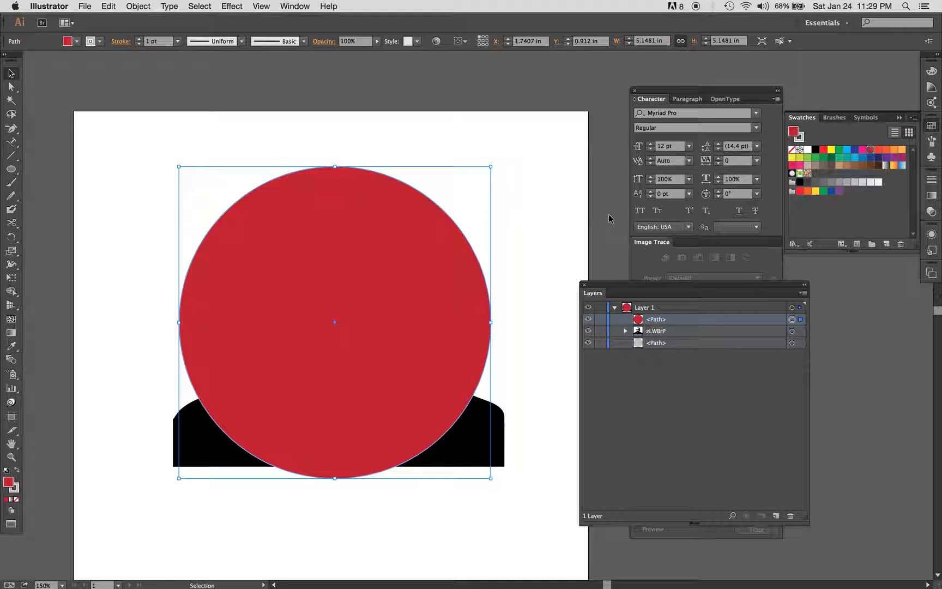
left_click(17, 470)
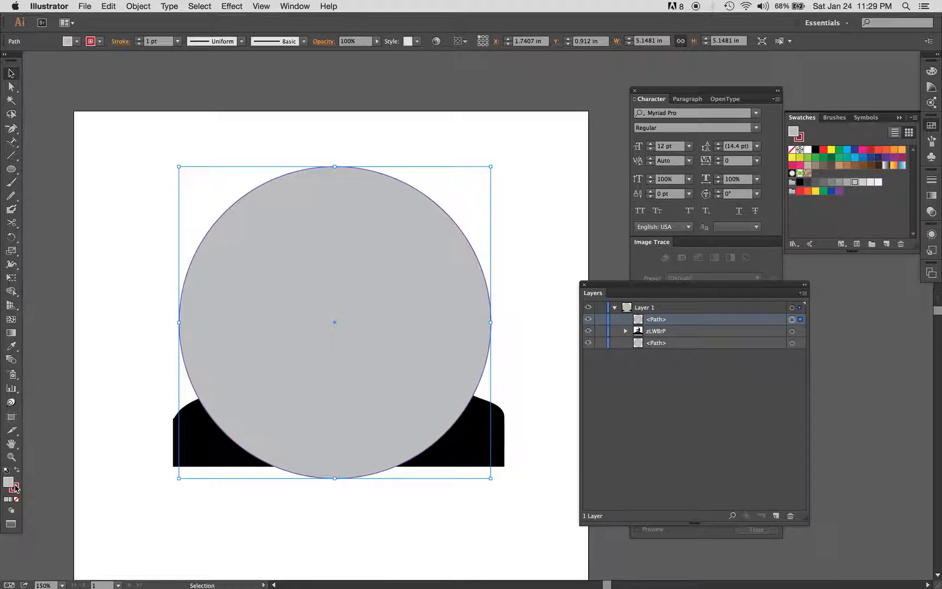
left_click(17, 498)
left_click(229, 520)
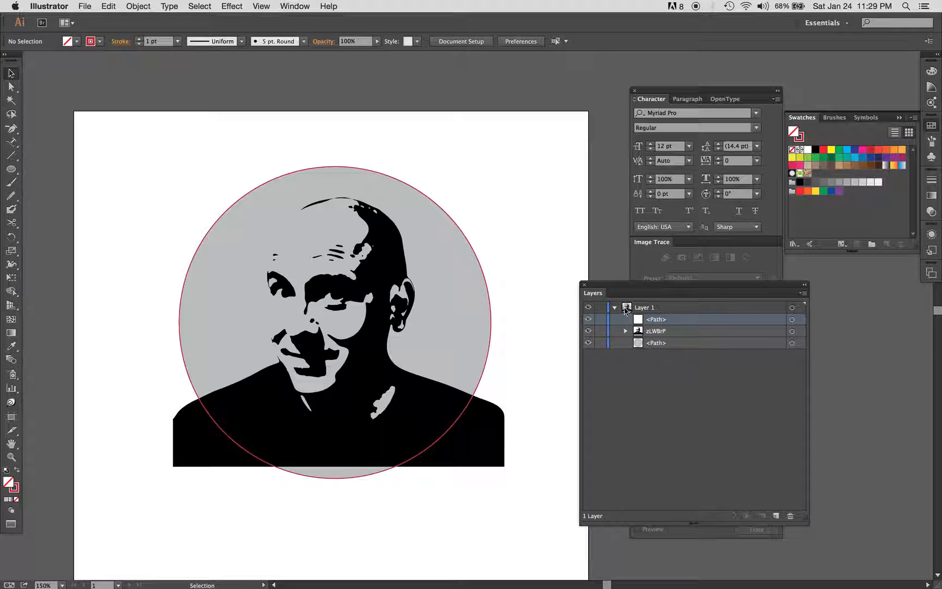
Select both circles and move them up together until their lower edge meets the portrait's bottom edge.
left_click(792, 319)
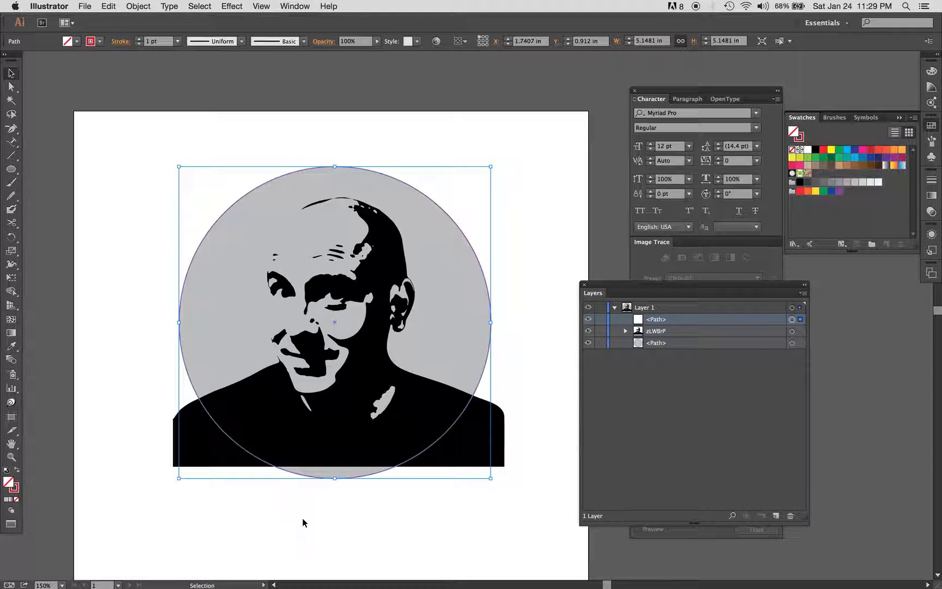
left_click_drag(317, 151, 343, 170)
key("Up")
key("Up")
key("Up")
key("Up")
key("Up")
key("Up")
key("Up")
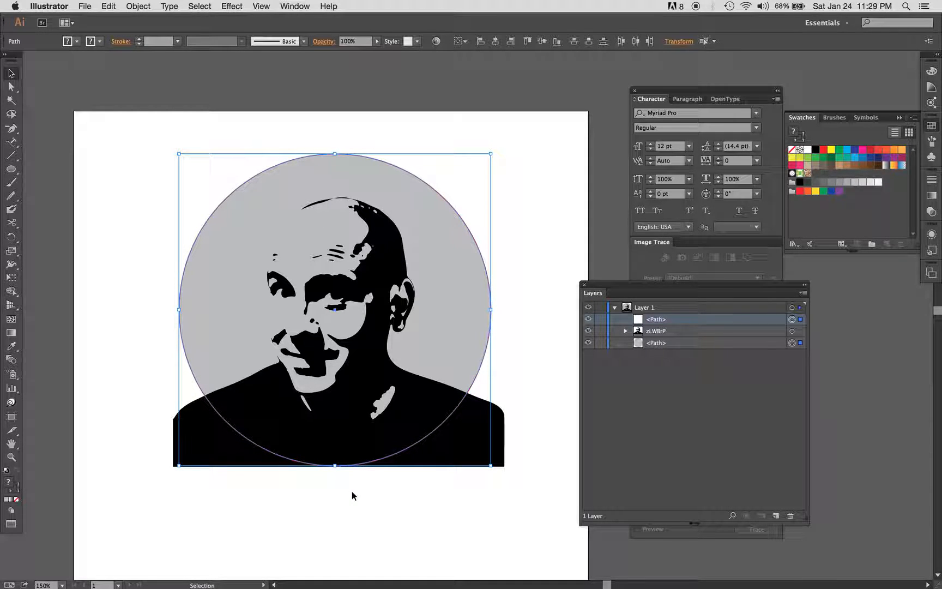
Nudge both circles slightly right to center them on the portrait.
key("Right")
key("Left")
key("Left")
key("Right")
key("Right")
key("Right")
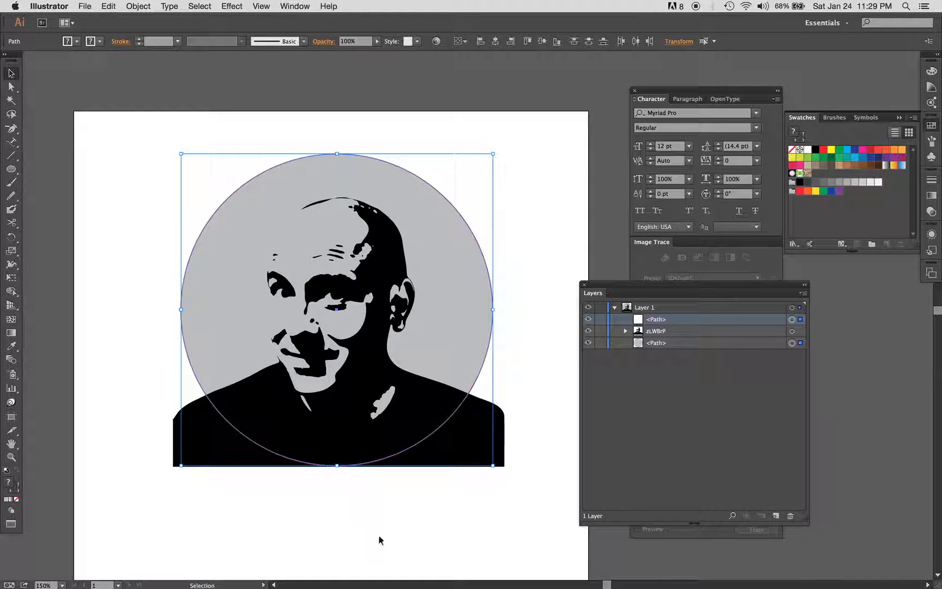
left_click(434, 513)
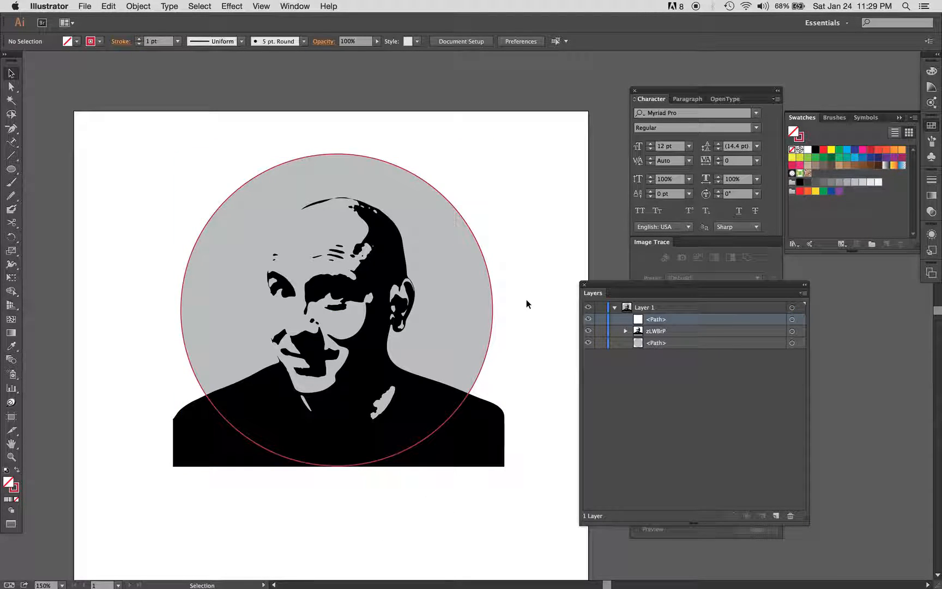
Make a clipping mask from the top circle over the portrait and gray circle, and expand the clip group's contents.
left_click(791, 319)
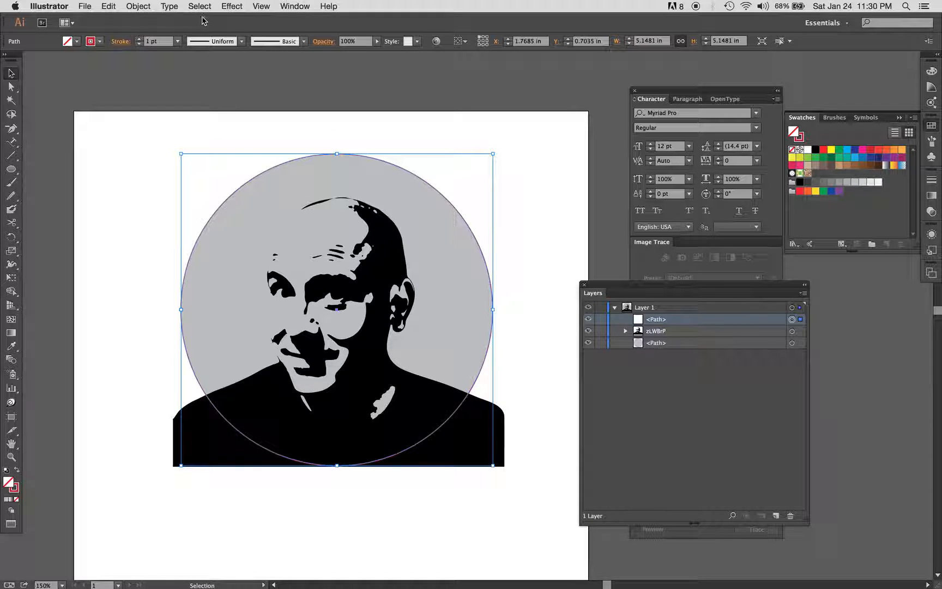
left_click_drag(239, 123, 386, 270)
left_click(138, 6)
mouse_move(178, 336)
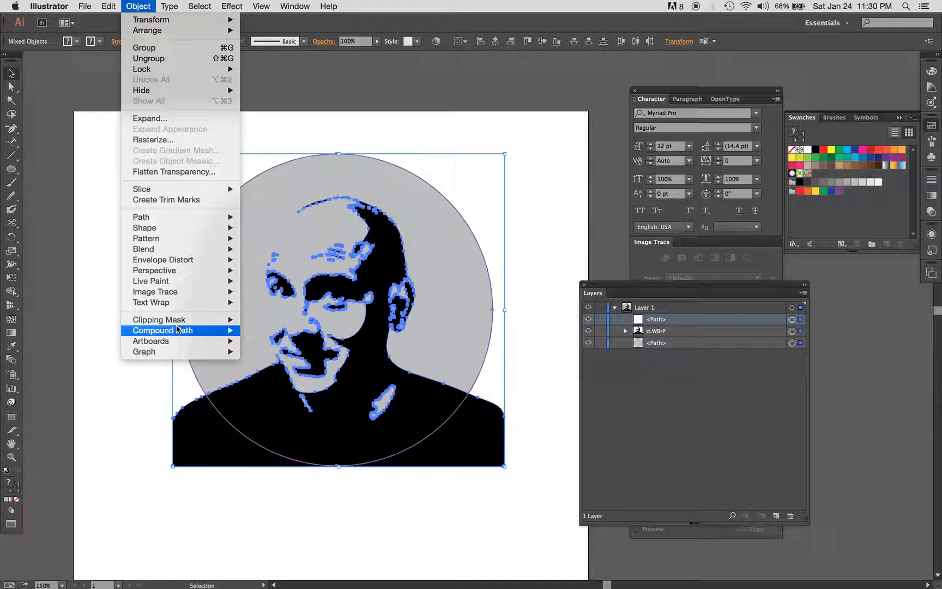
left_click(260, 320)
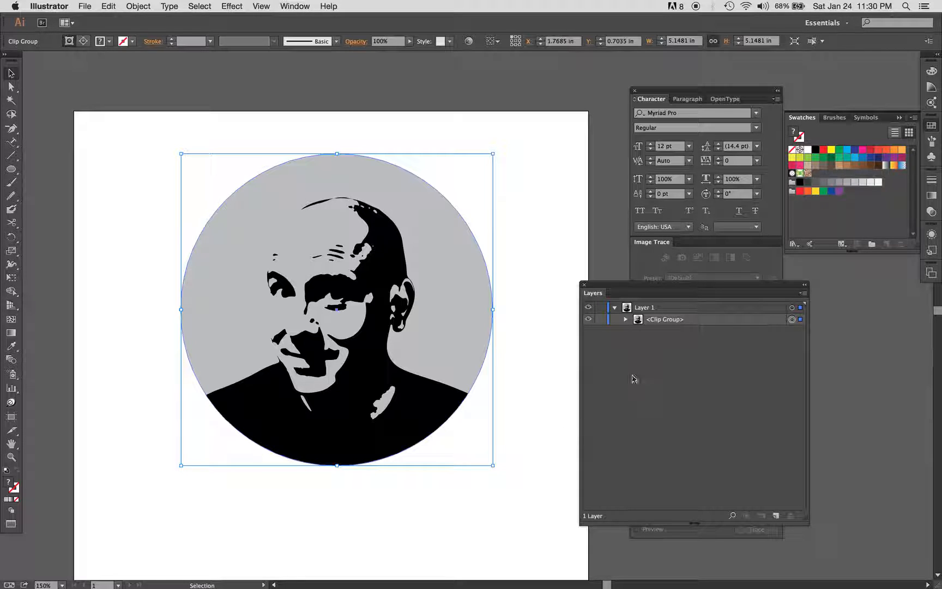
left_click(625, 319)
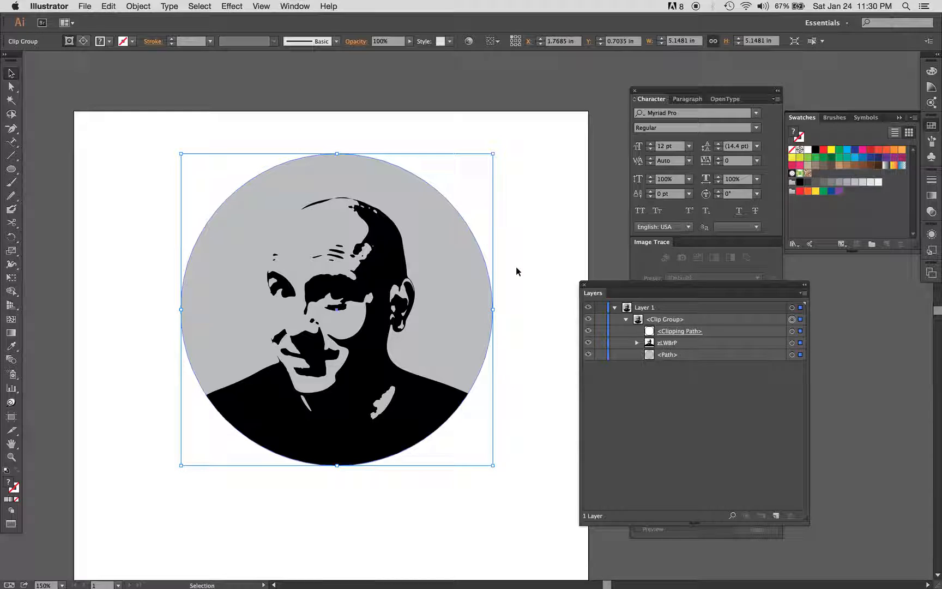
Try darker gray, red and lighter gray fills on the background circle inside the clip group, and return it to the K=30 gray.
left_click(589, 355)
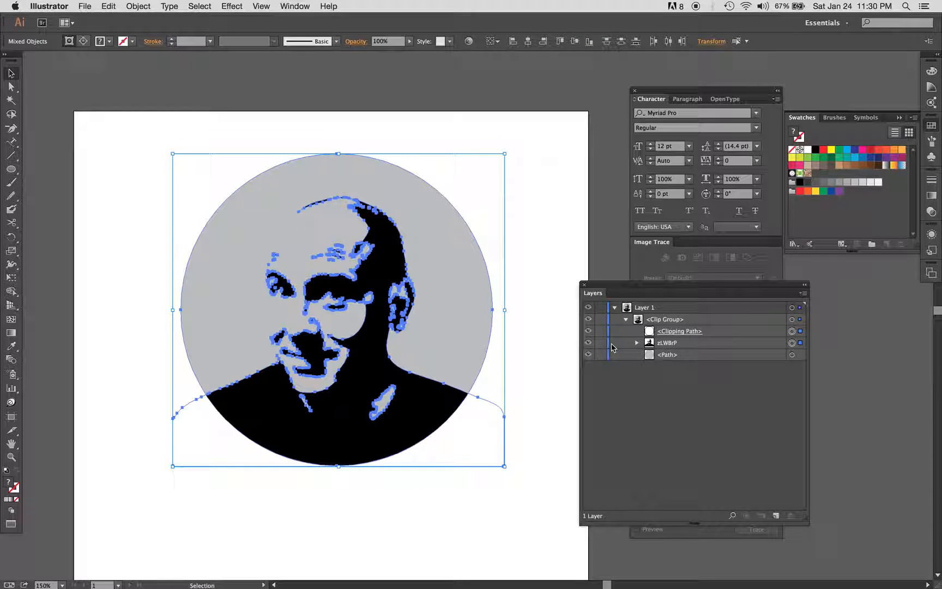
left_click(799, 354)
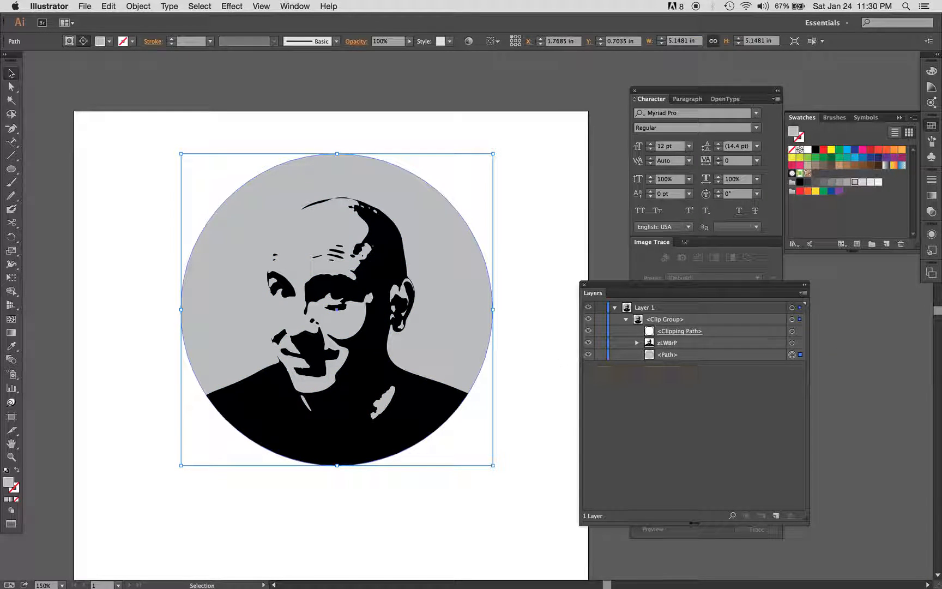
left_click(846, 182)
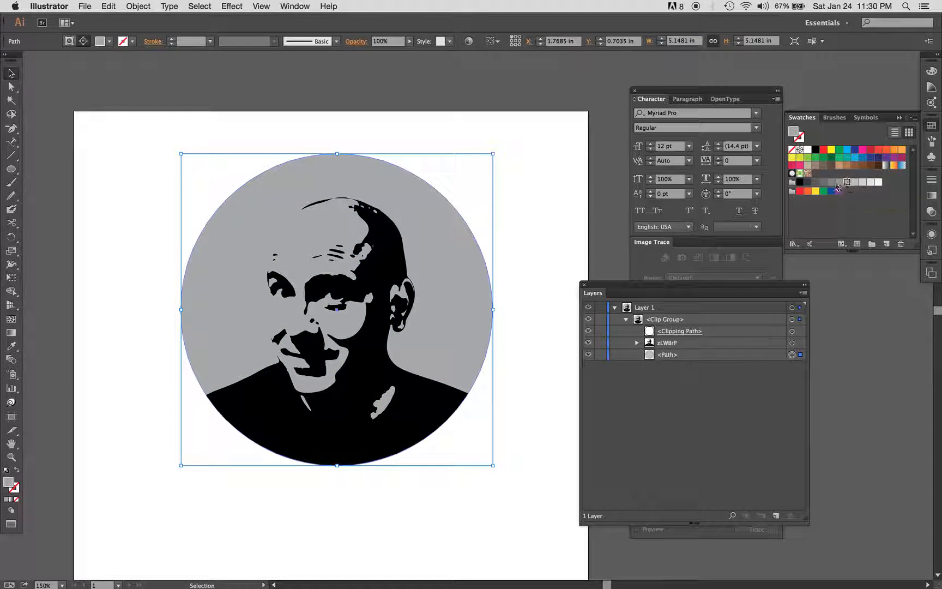
left_click(824, 183)
left_click(832, 184)
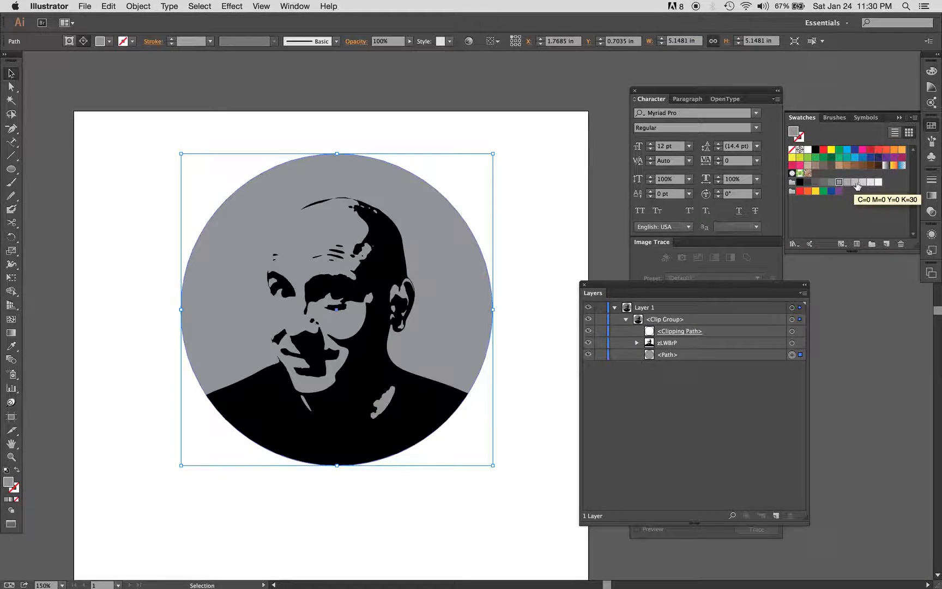
left_click(824, 150)
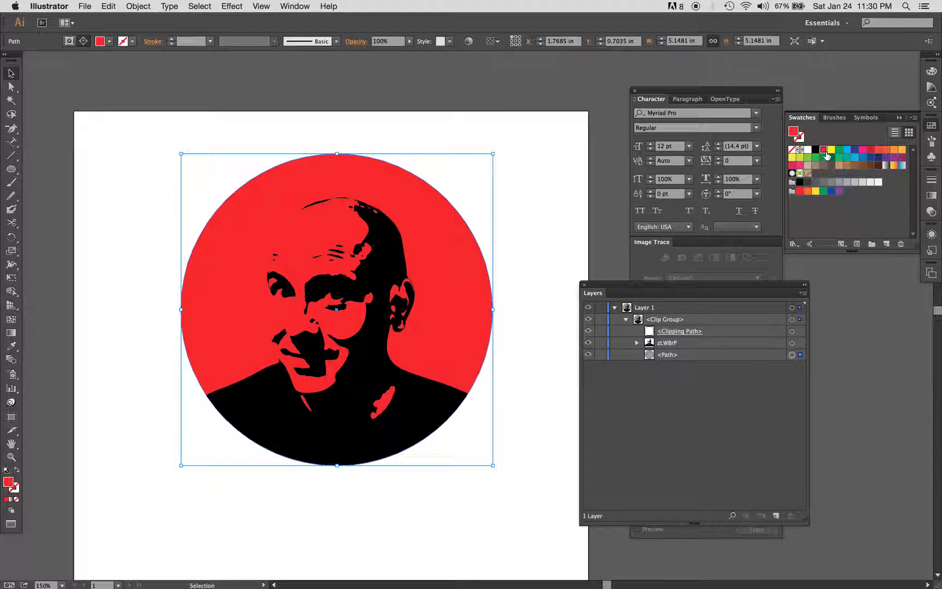
left_click(864, 182)
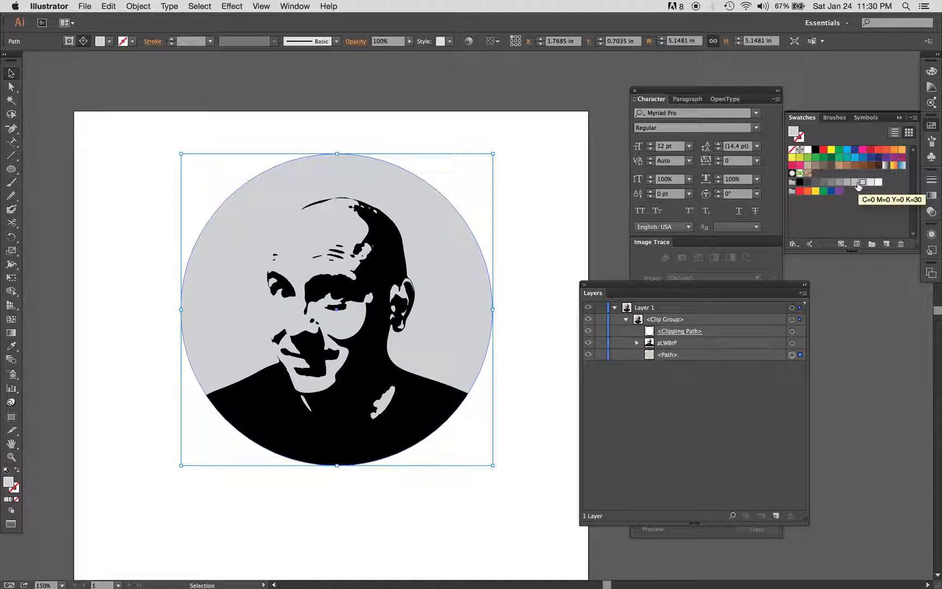
left_click(855, 182)
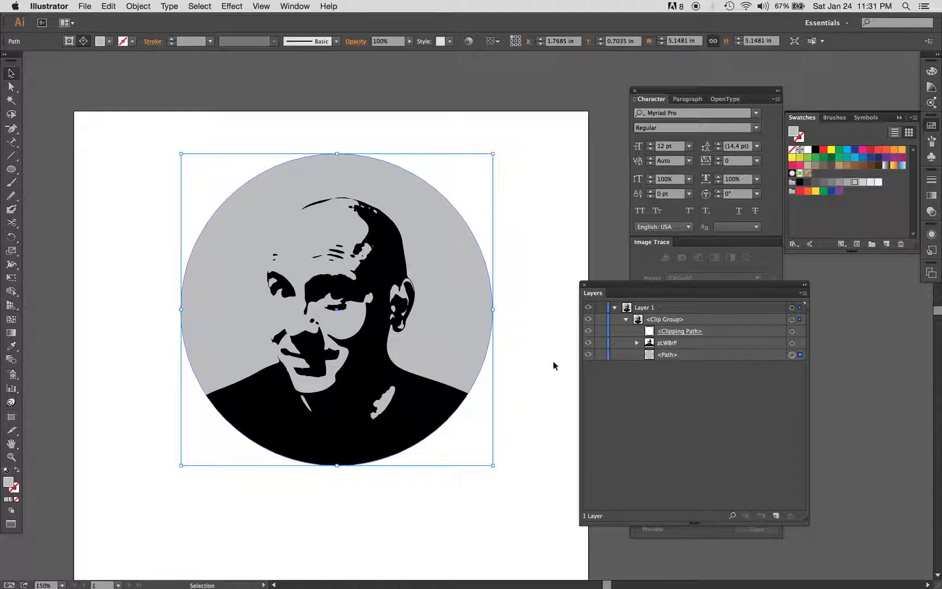
Use Direct Selection to select the portrait shape and the gray background circle individually inside the clip group, and clear the selection.
left_click(11, 88)
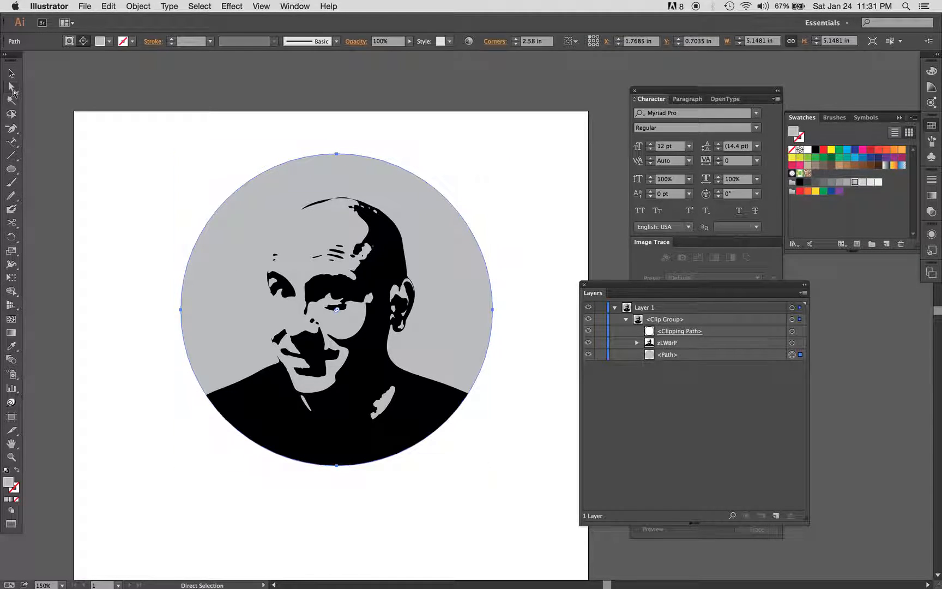
left_click(137, 153)
left_click(264, 234)
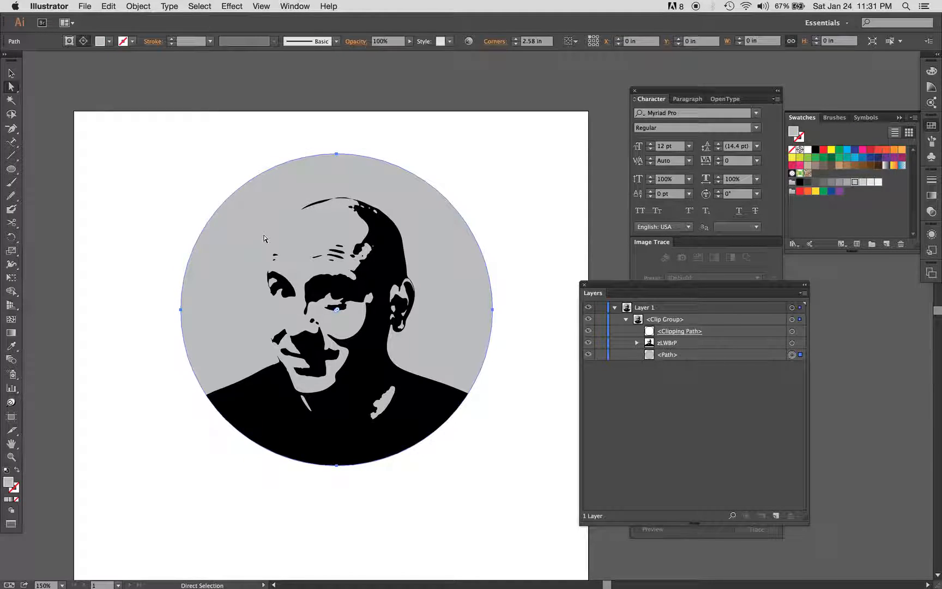
left_click(368, 375)
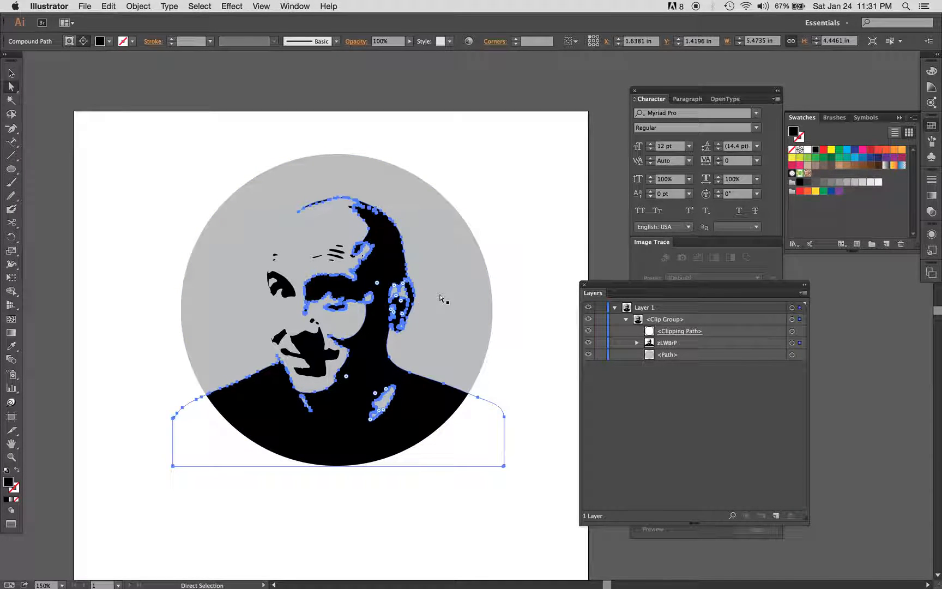
left_click(437, 356)
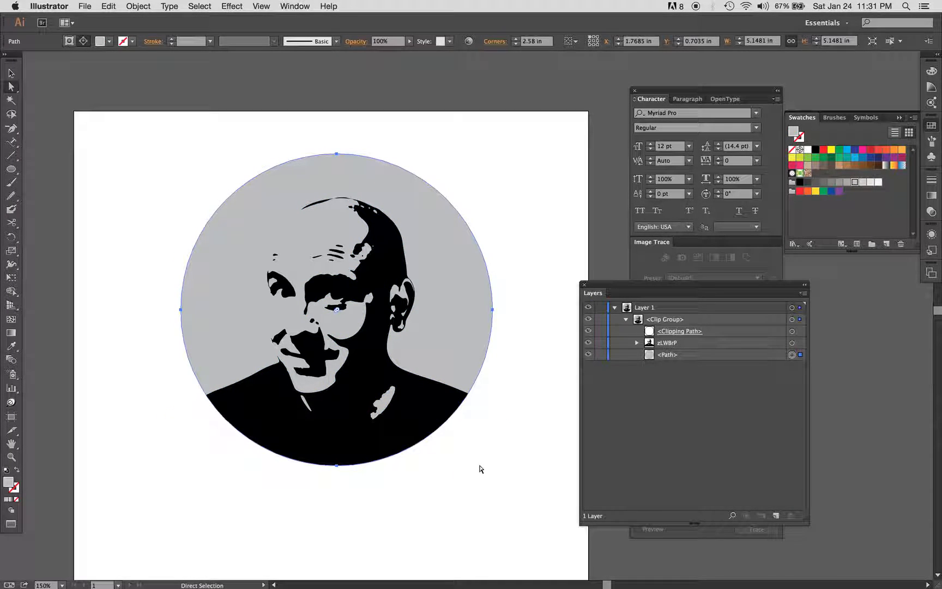
left_click(525, 424)
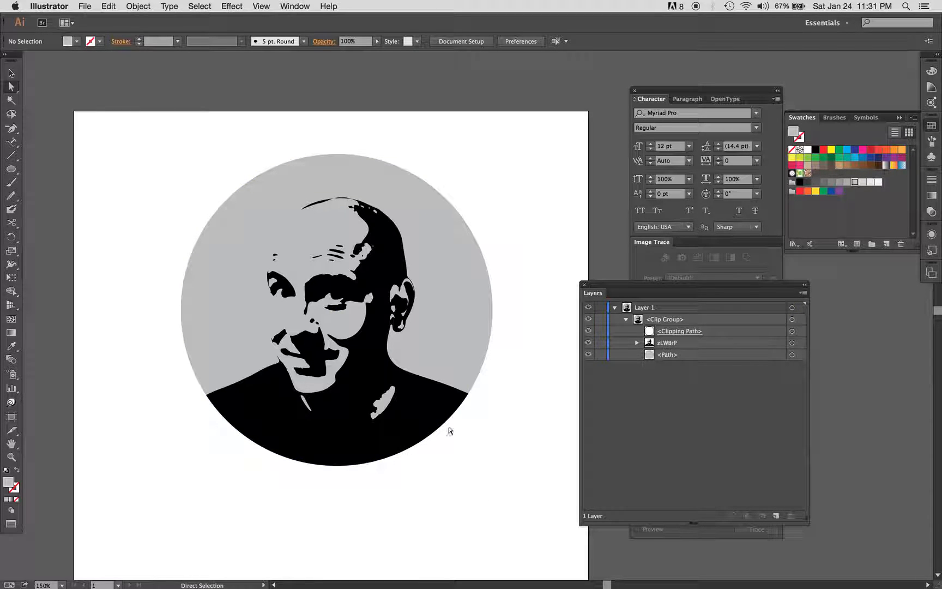
Scale the whole clip group down proportionally to about 3.4 in wide, move it down the artboard, and deselect it.
key("super+minus")
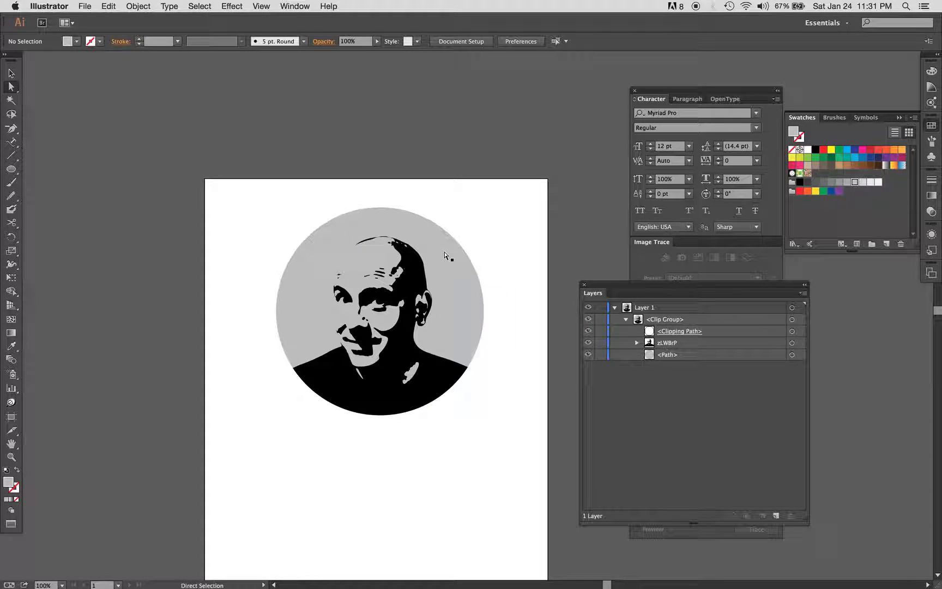
key("v")
left_click(358, 247)
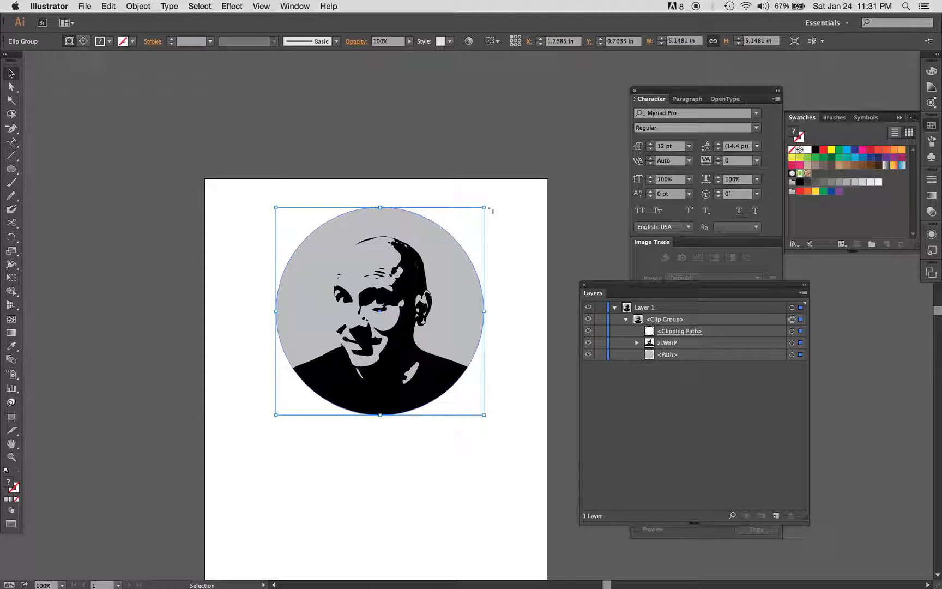
left_click_drag(484, 208, 448, 242)
left_click_drag(406, 311, 395, 406)
left_click(473, 402)
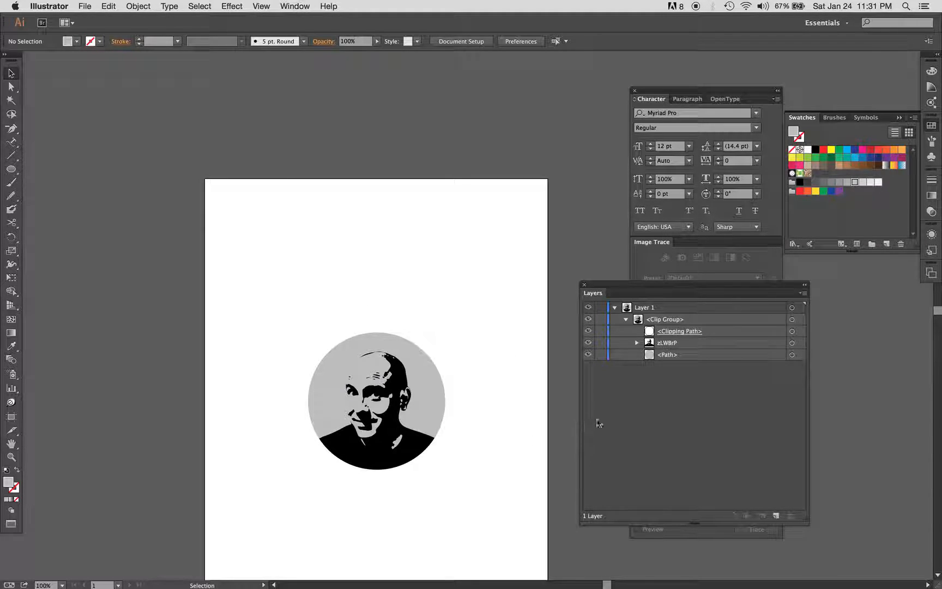
Hide and reshow the clipping path, try shrinking that path on its own, and undo the resize.
left_click(588, 331)
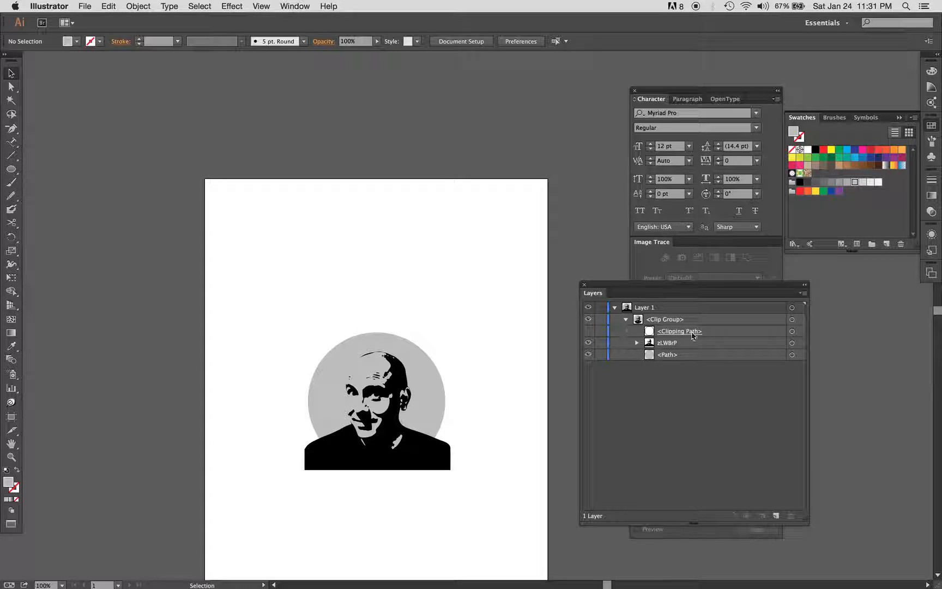
left_click(589, 332)
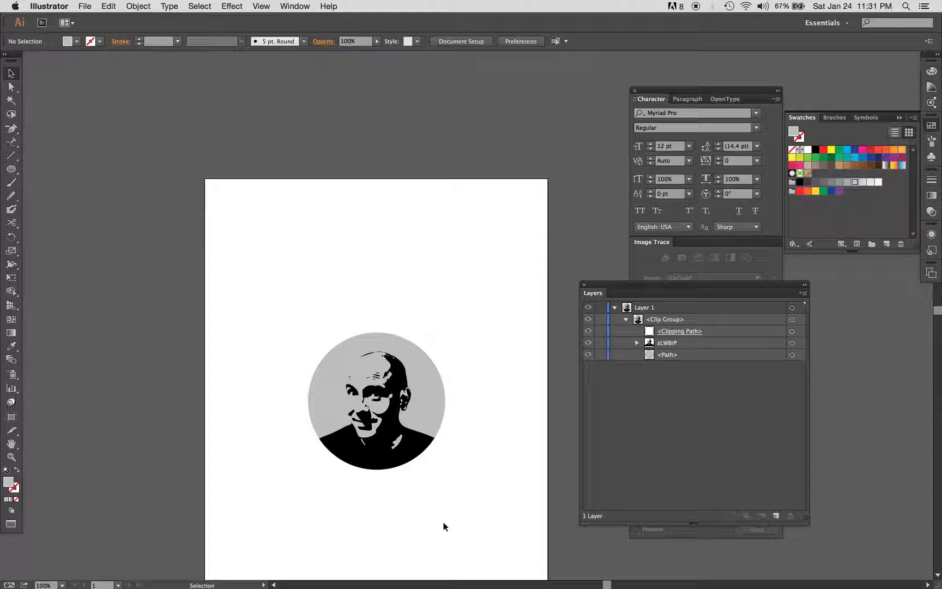
left_click(791, 332)
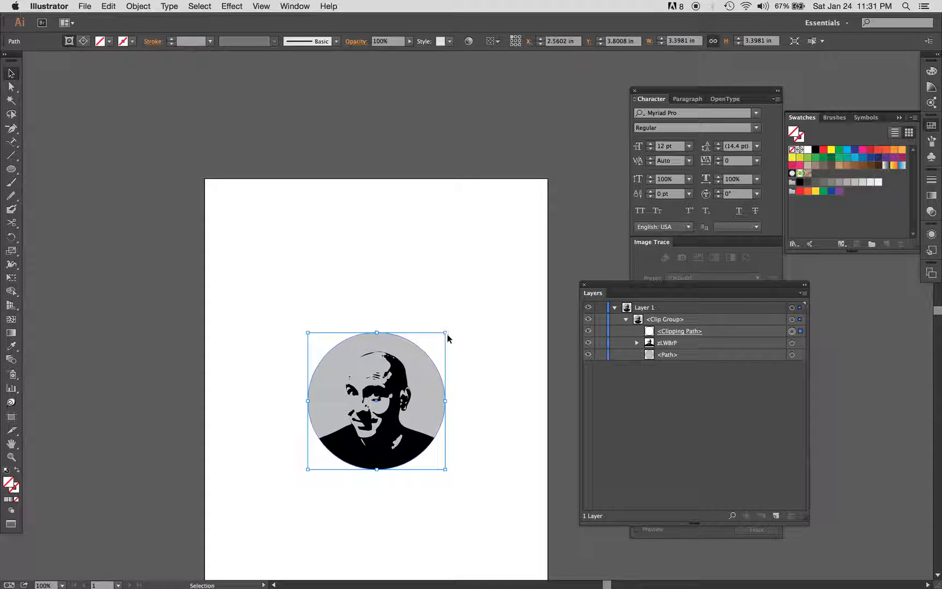
left_click_drag(445, 332, 437, 341)
key("super+z")
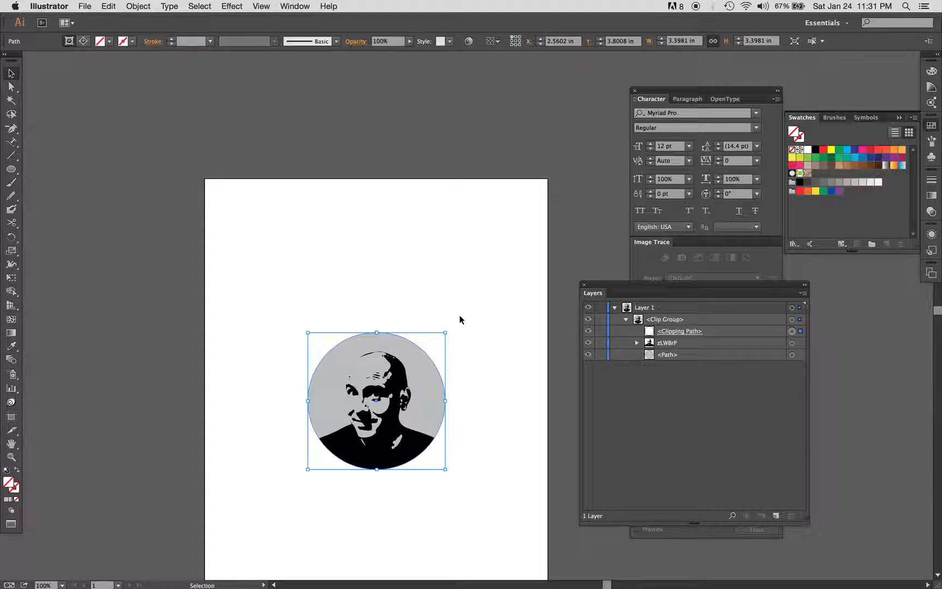